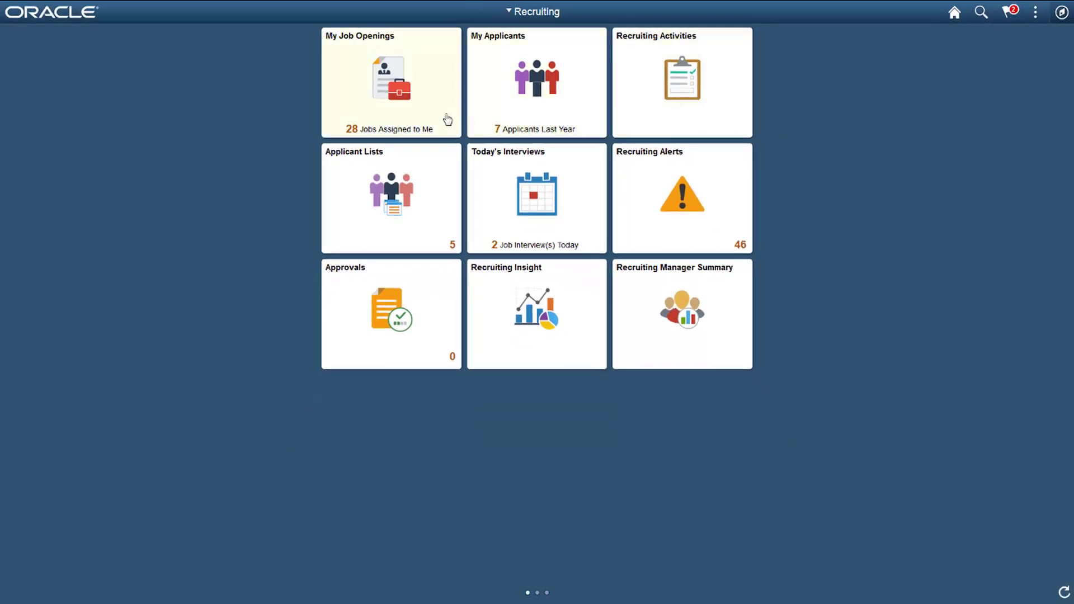
- Open My Job Openings and review its Personalize Filters options without changing anything
click(446, 120)
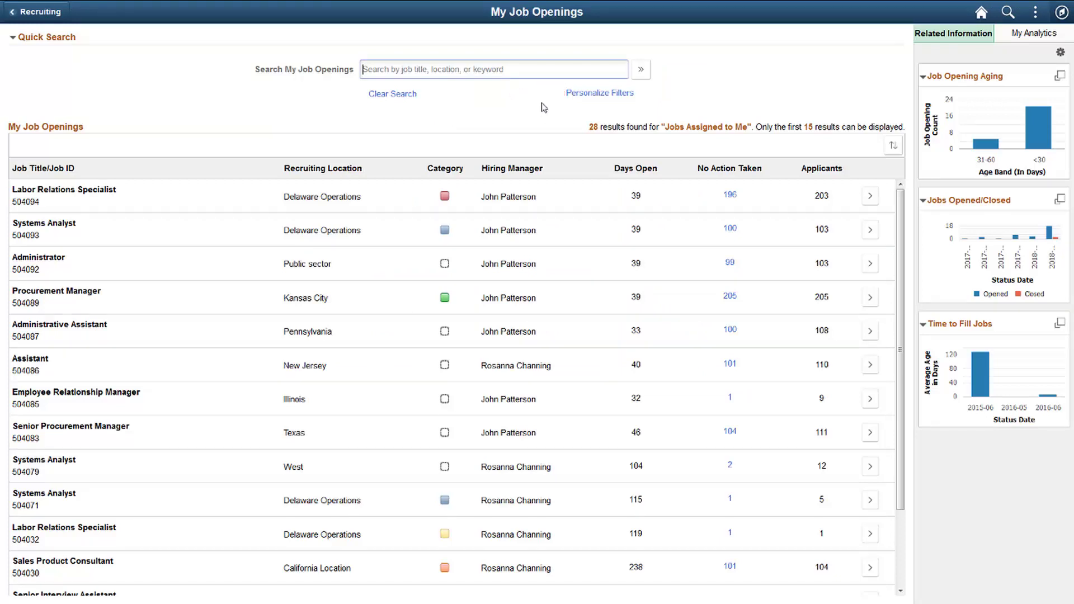
click(573, 96)
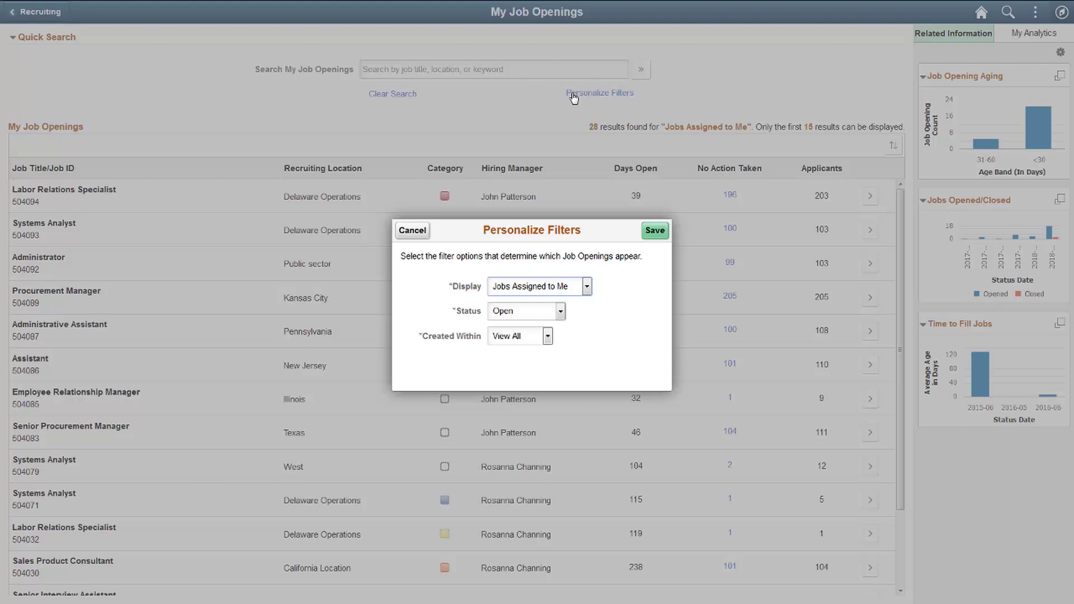
click(412, 231)
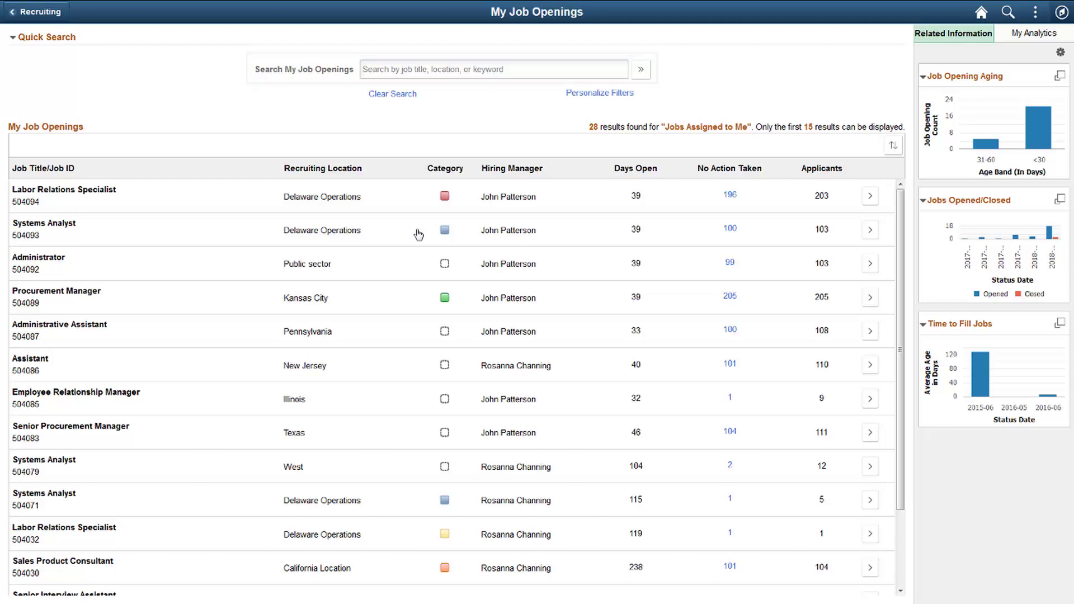
- Search job openings for 'Manager', then clear the search to restore all 28 jobs
click(553, 70)
text(Manager)
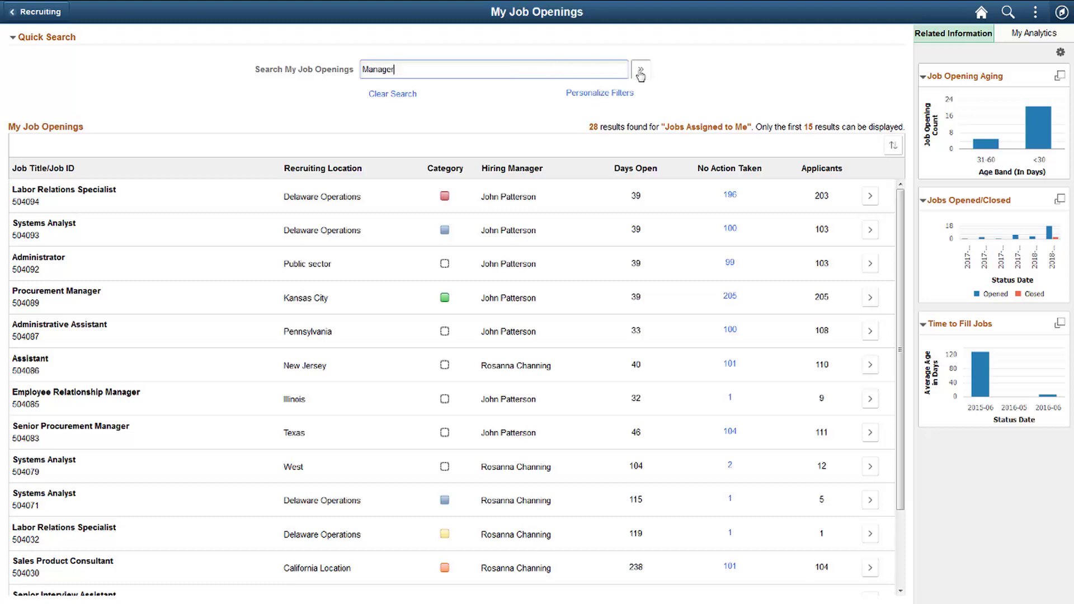
click(641, 69)
click(407, 95)
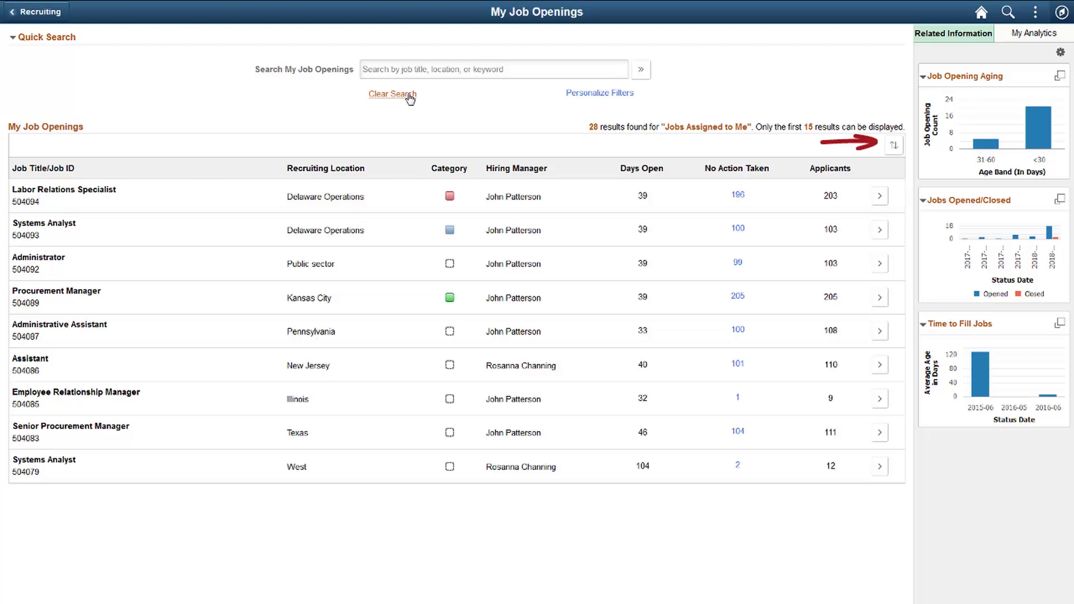
- Check sort options, review Labor Relations Specialist 504094 (196 applicants), then return home
click(895, 148)
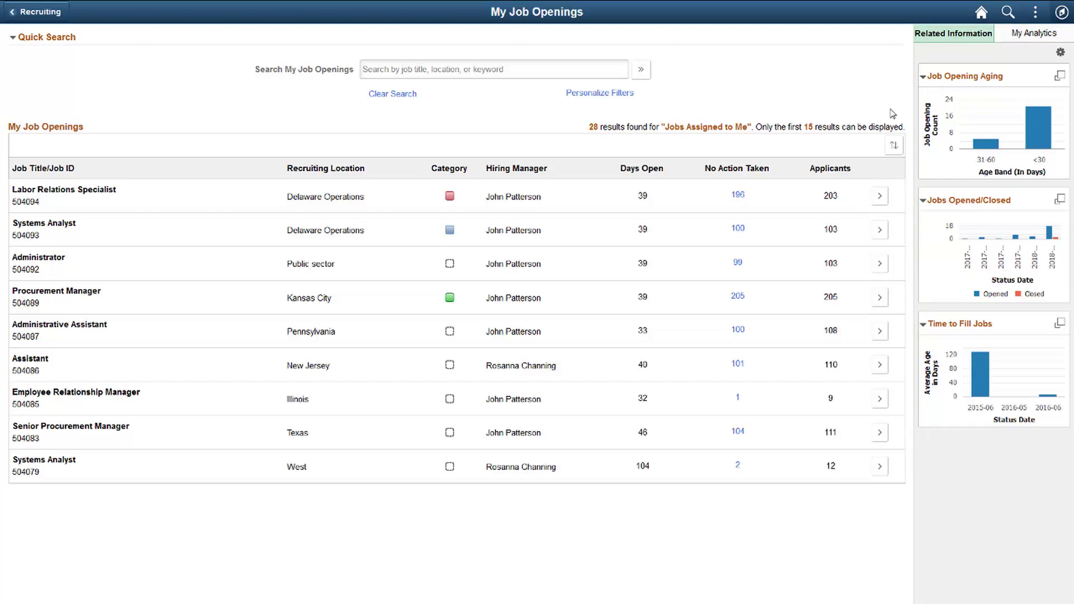
click(879, 197)
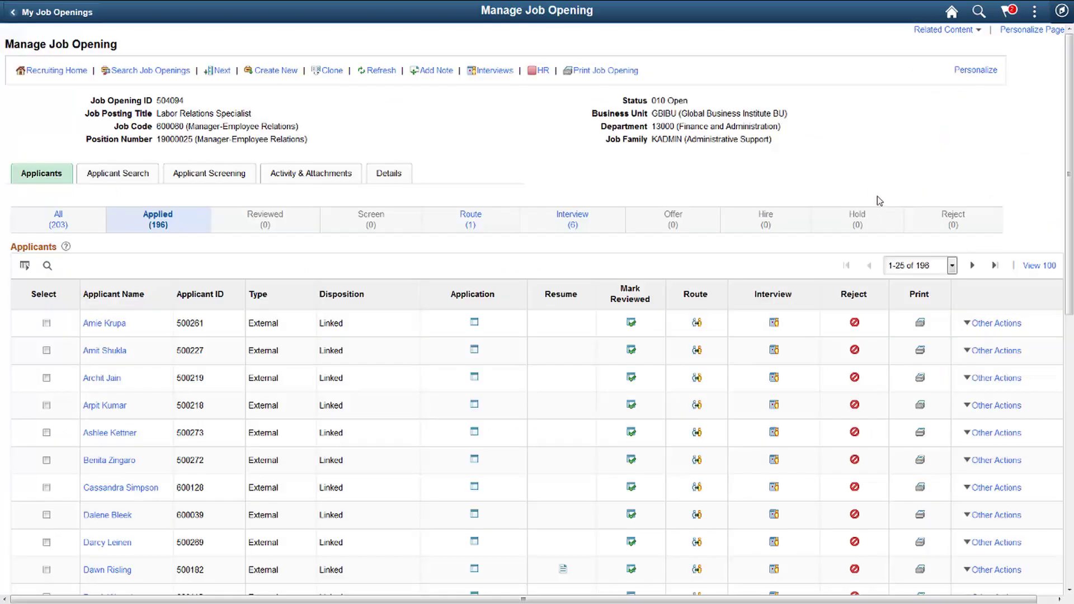
click(952, 14)
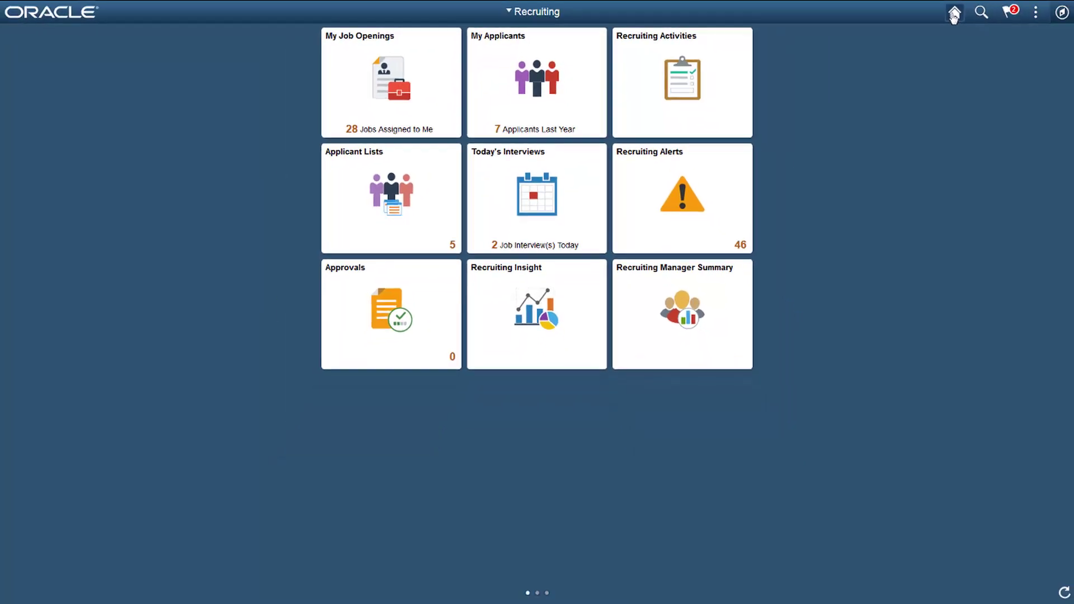
click(594, 111)
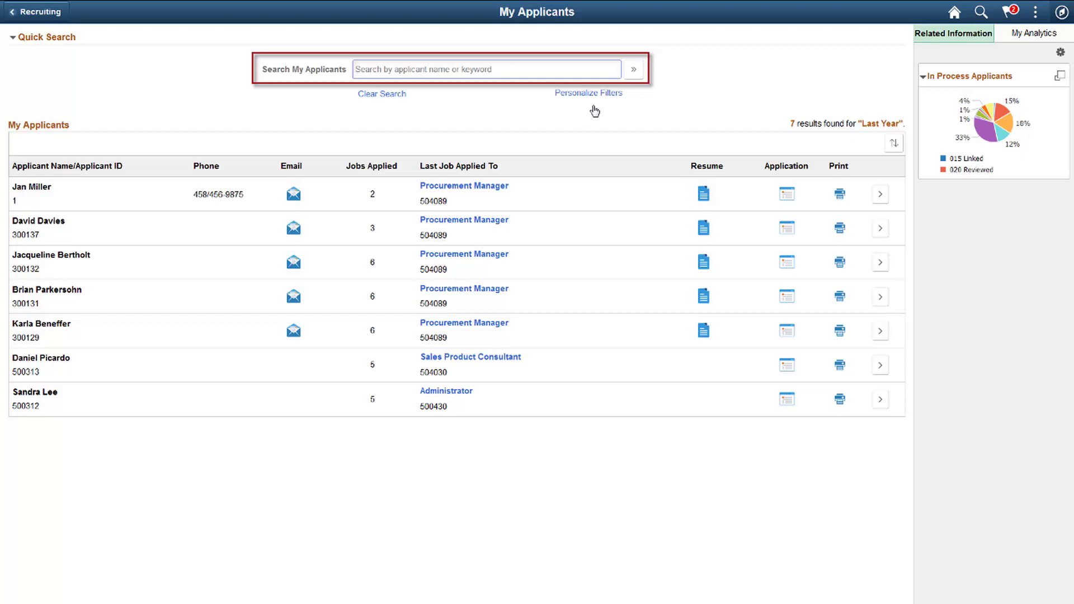
text(kbeneffer)
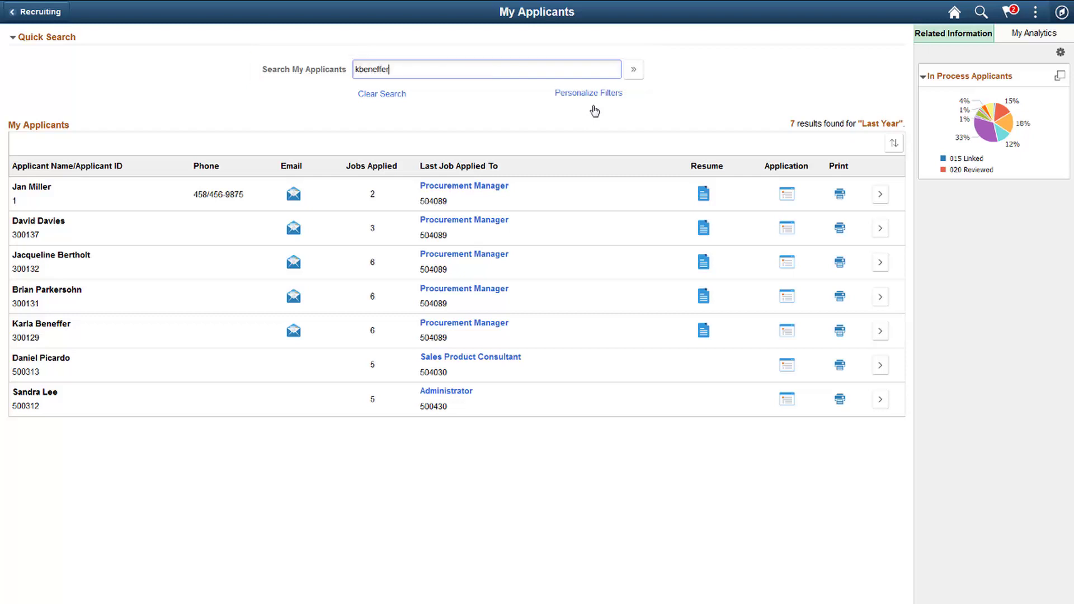
click(633, 71)
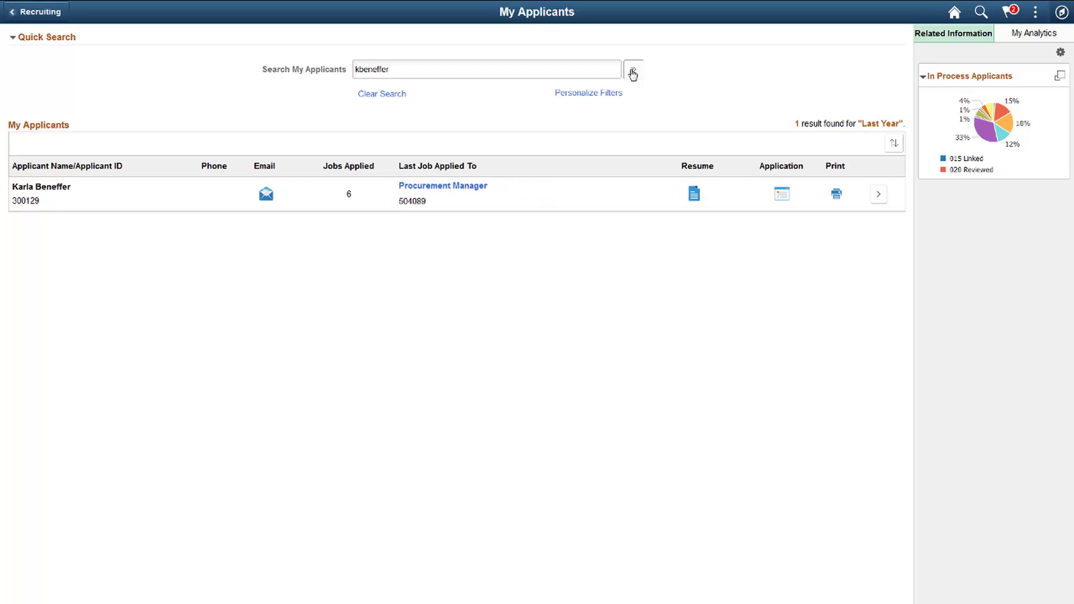
click(396, 95)
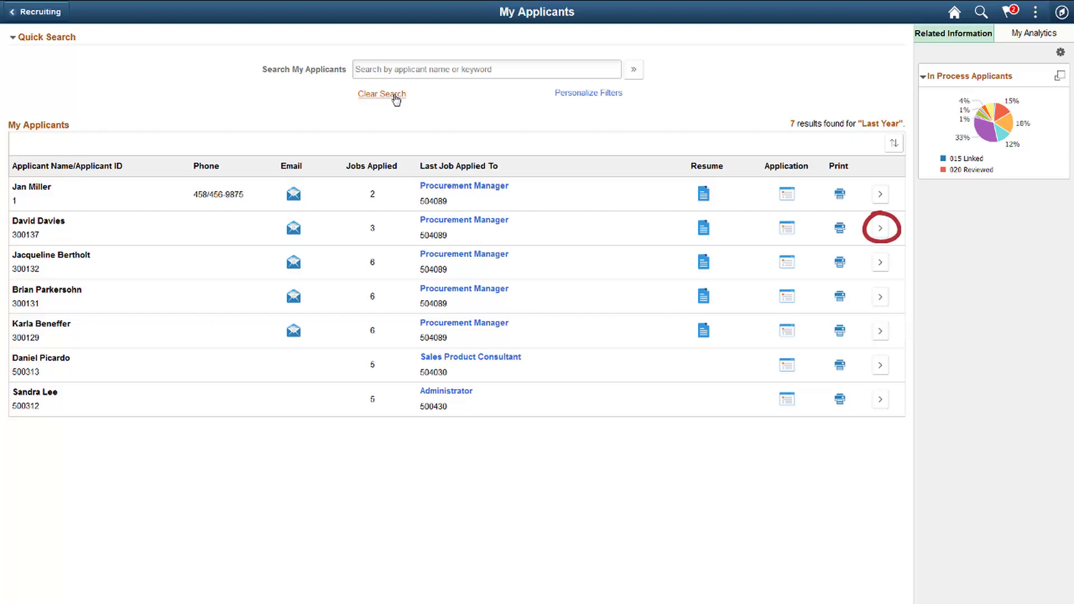
click(884, 228)
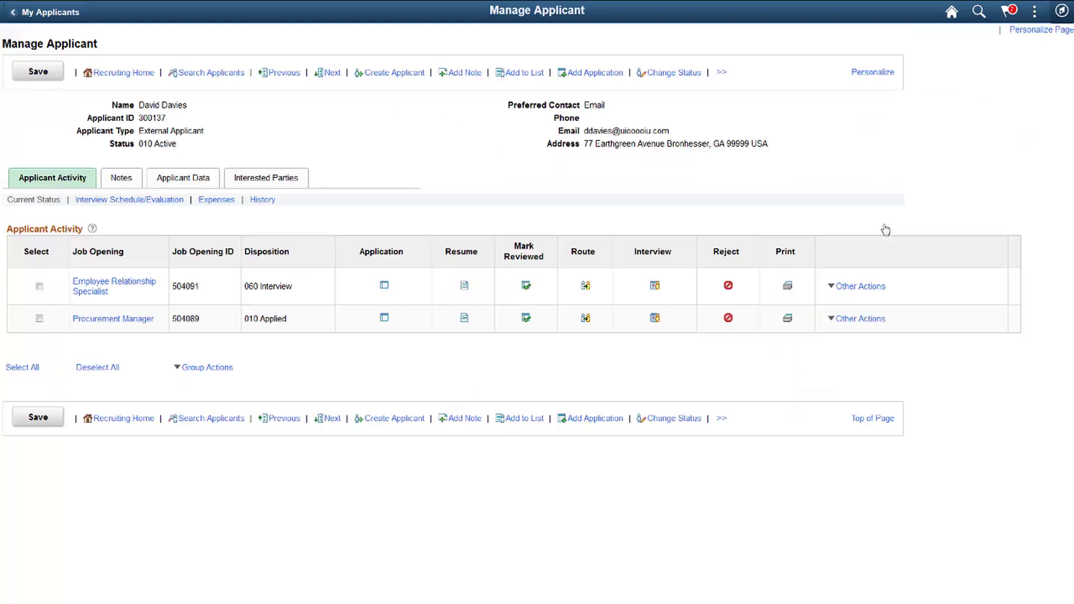
click(952, 13)
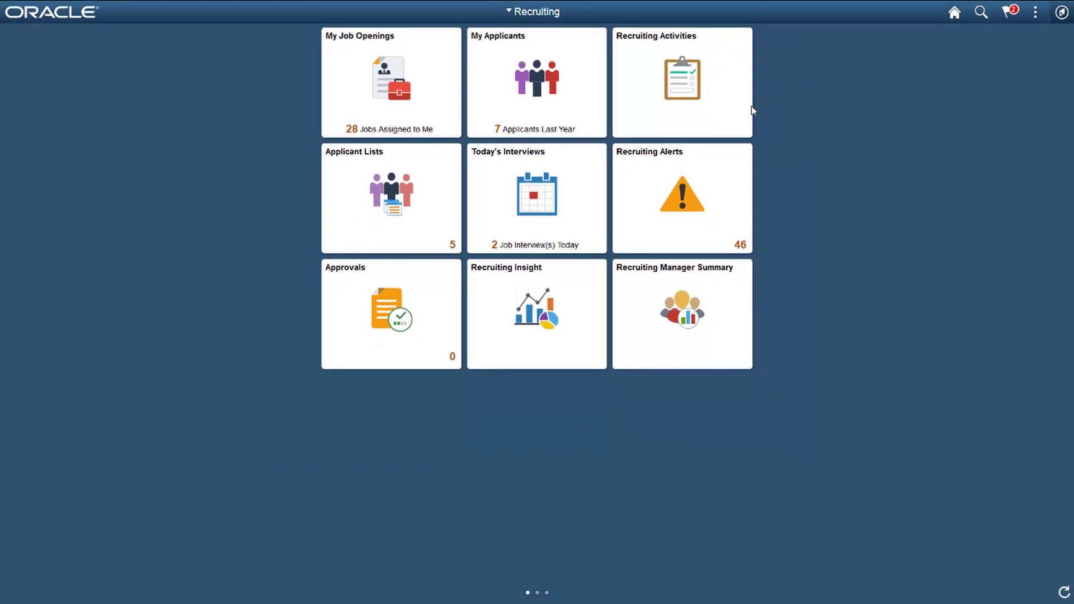
- Open Recruiting Activities, expand the Create options, and view Applicant Lists
click(743, 110)
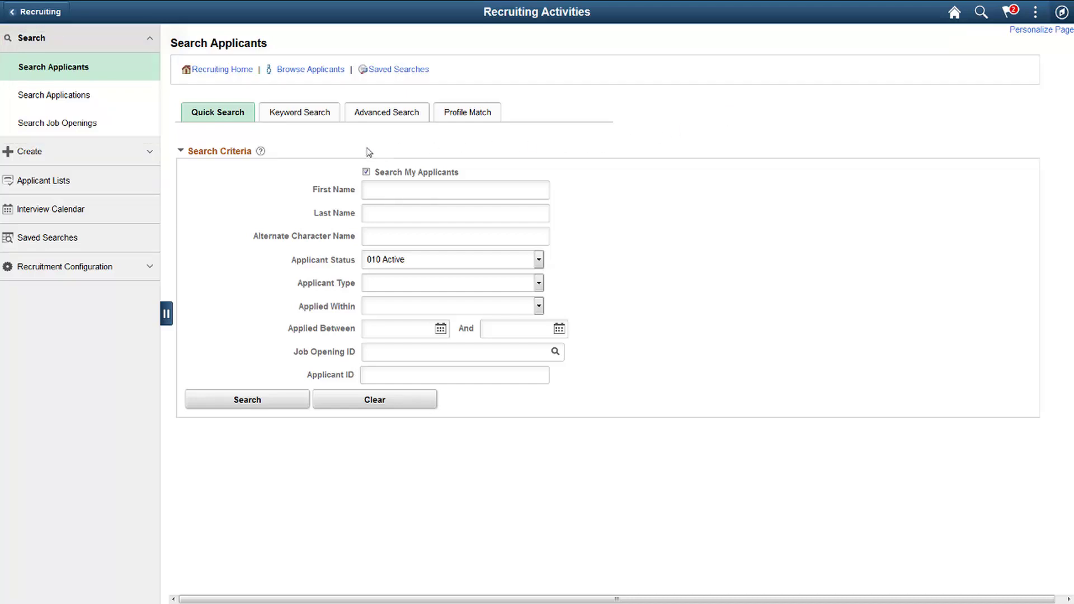
click(126, 156)
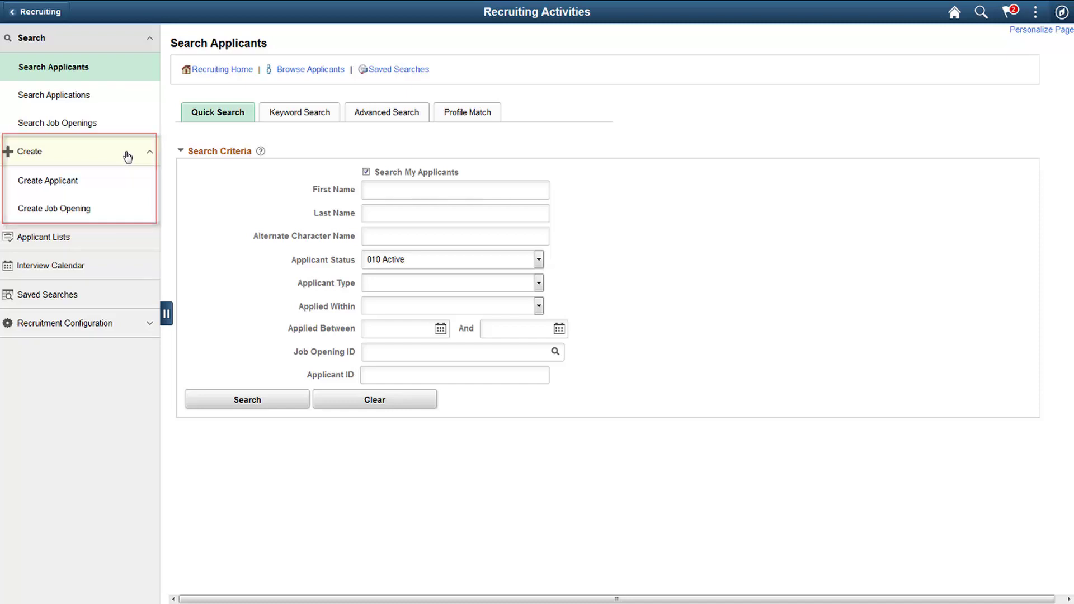
click(117, 239)
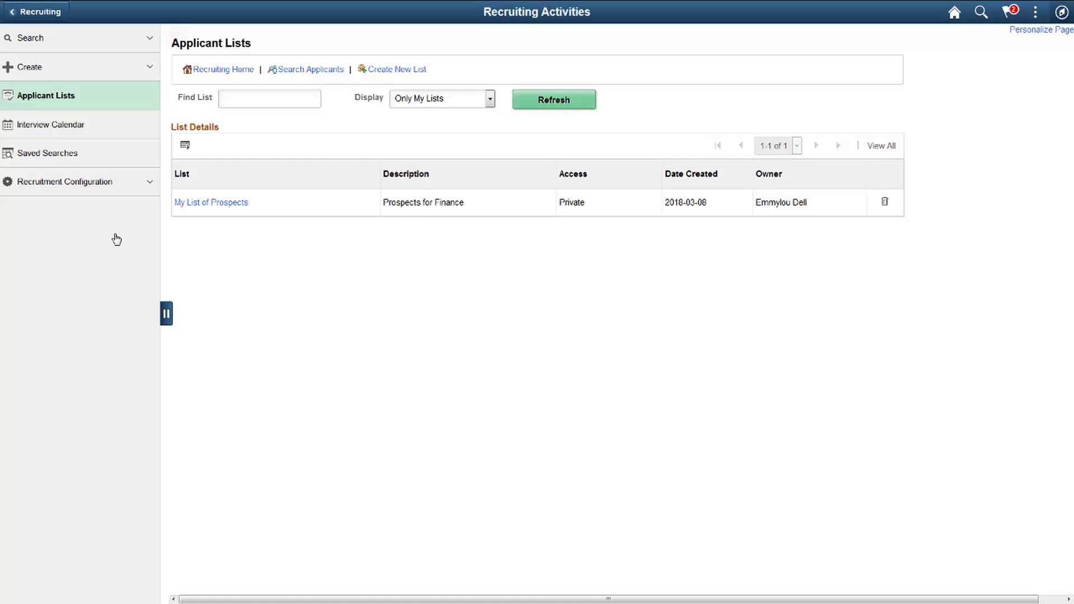
click(121, 131)
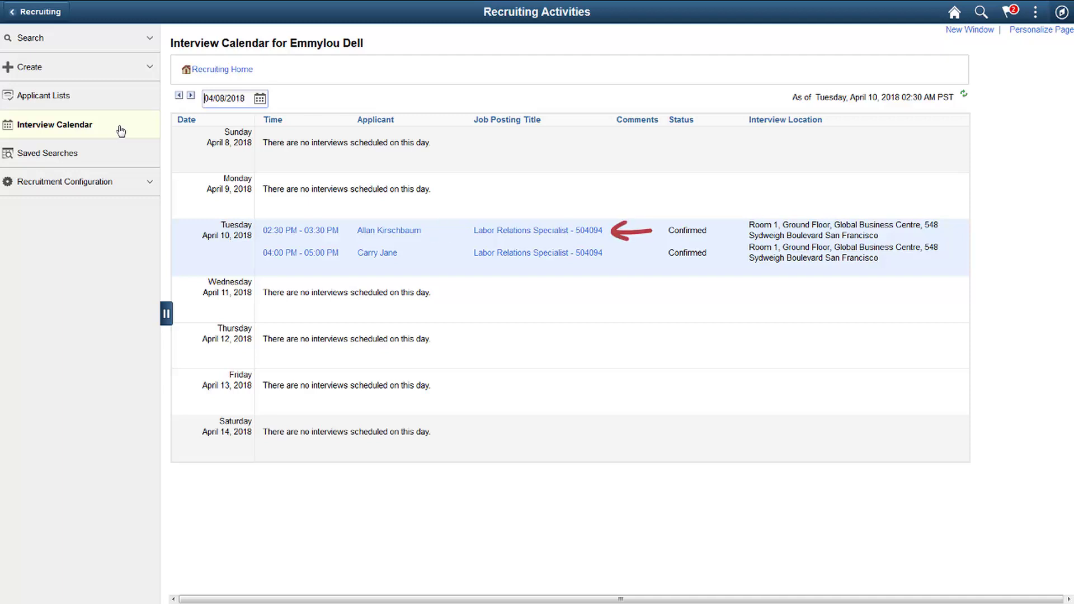
click(121, 132)
click(116, 156)
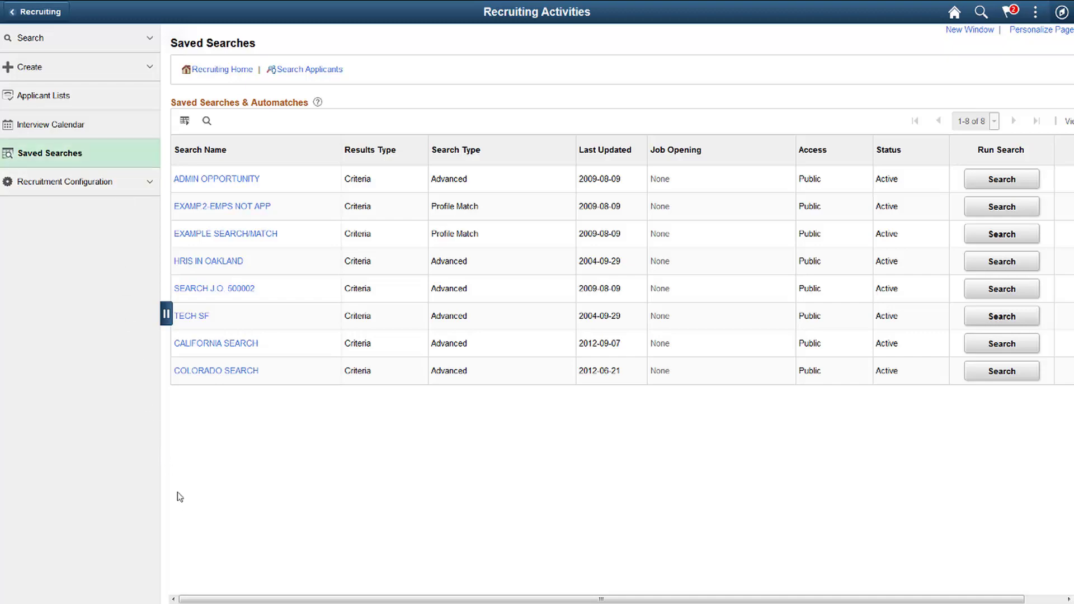
mouse_move(205, 600)
mouse_down()
mouse_move(244, 600)
mouse_move(204, 600)
mouse_up()
- Expand Recruitment Configuration, then return to the homepage showing 2 interviews and 46 alerts
click(130, 187)
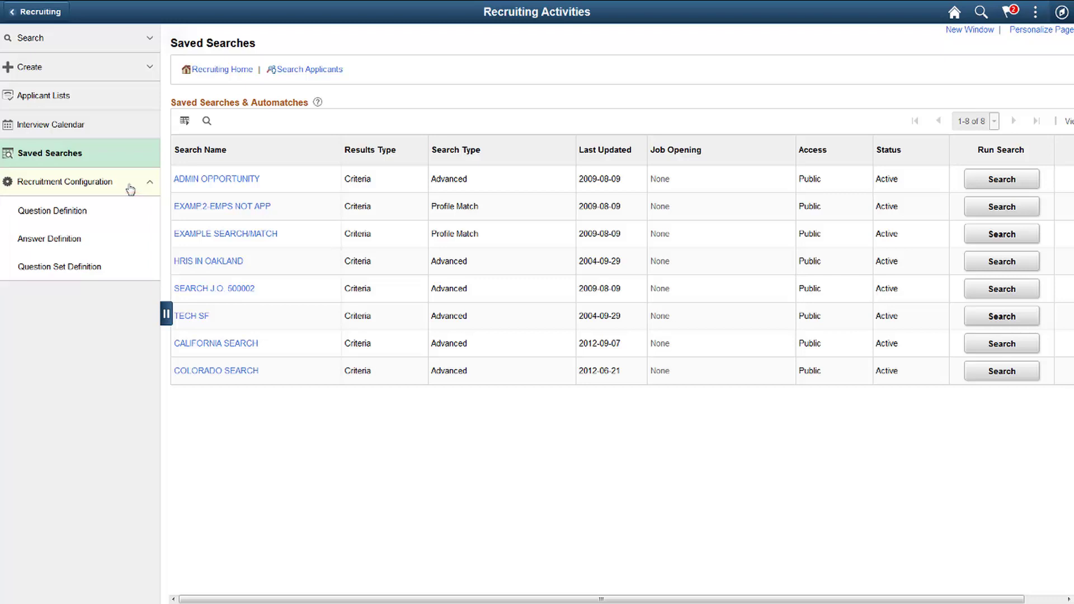
click(954, 13)
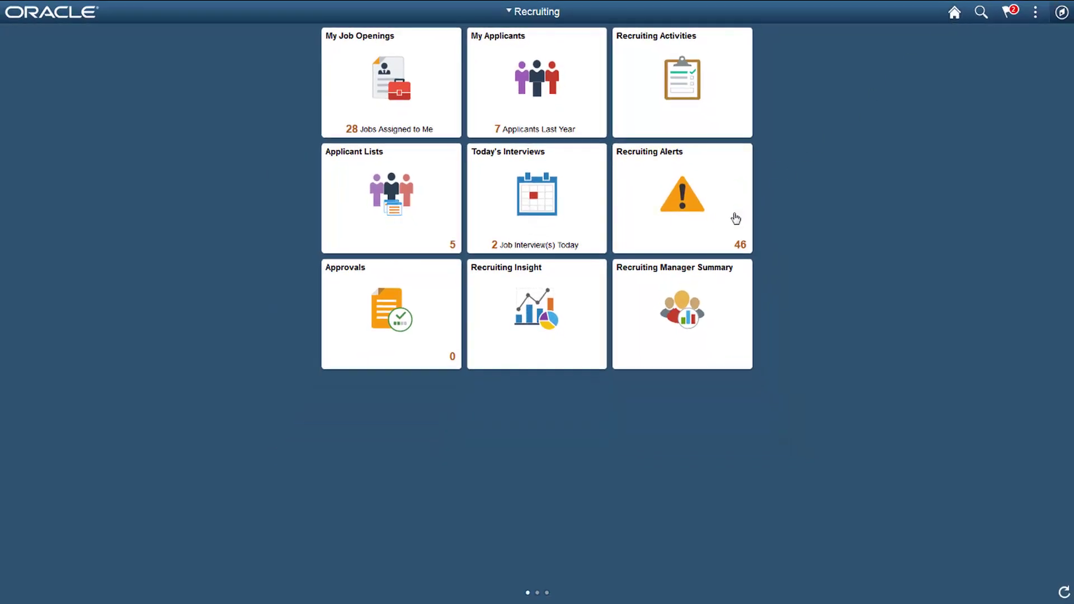
click(733, 218)
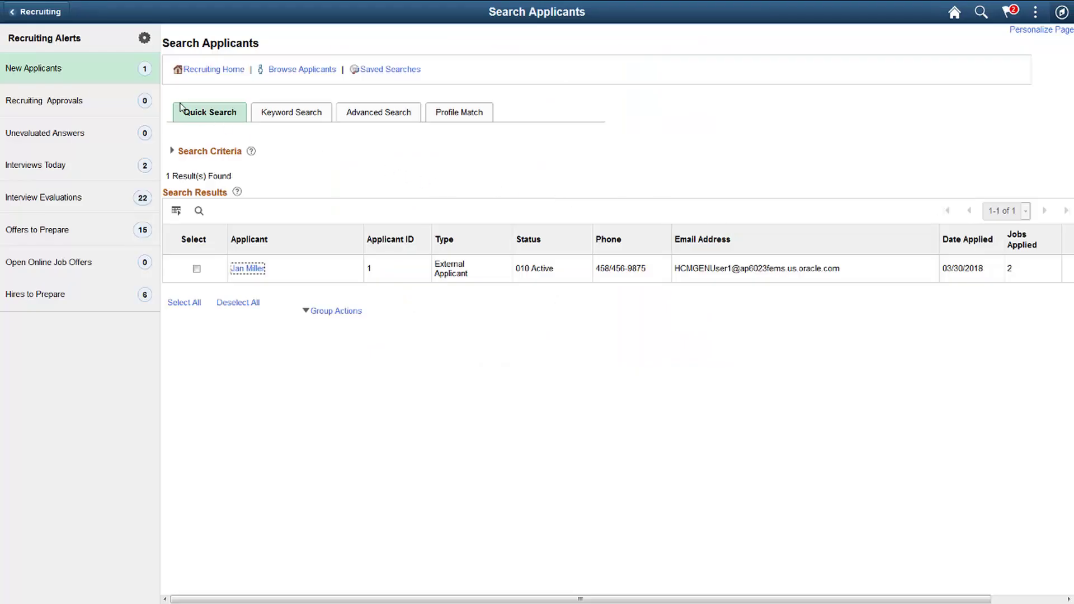
click(143, 41)
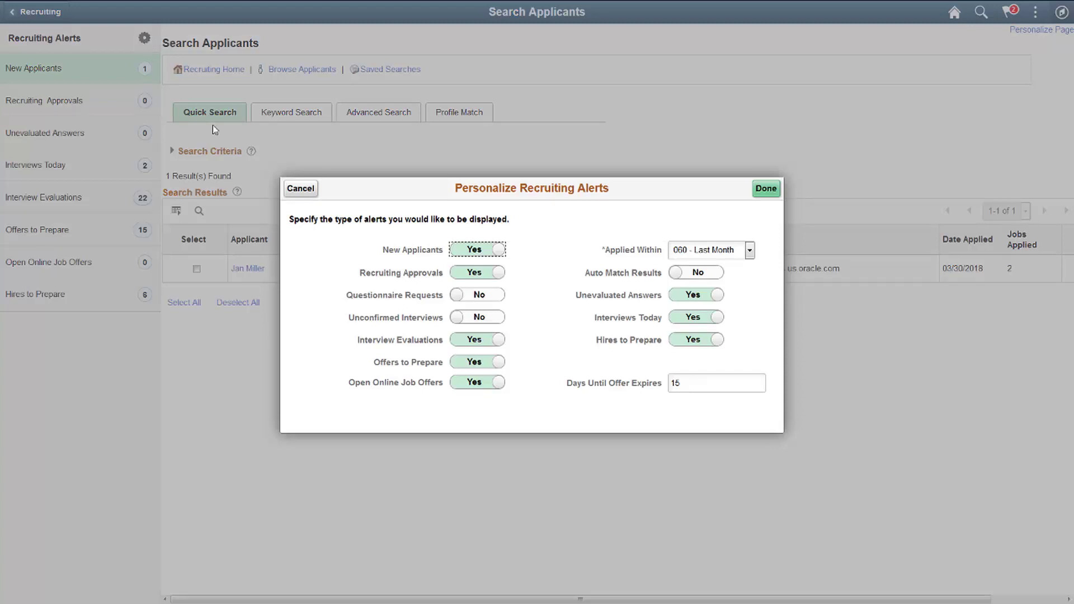
click(296, 189)
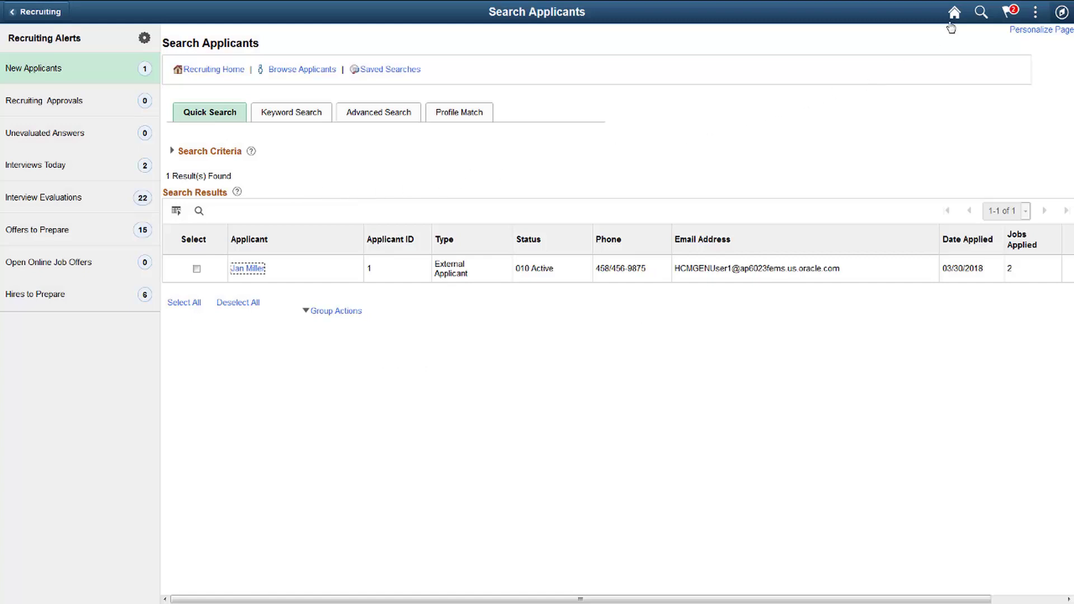
click(954, 12)
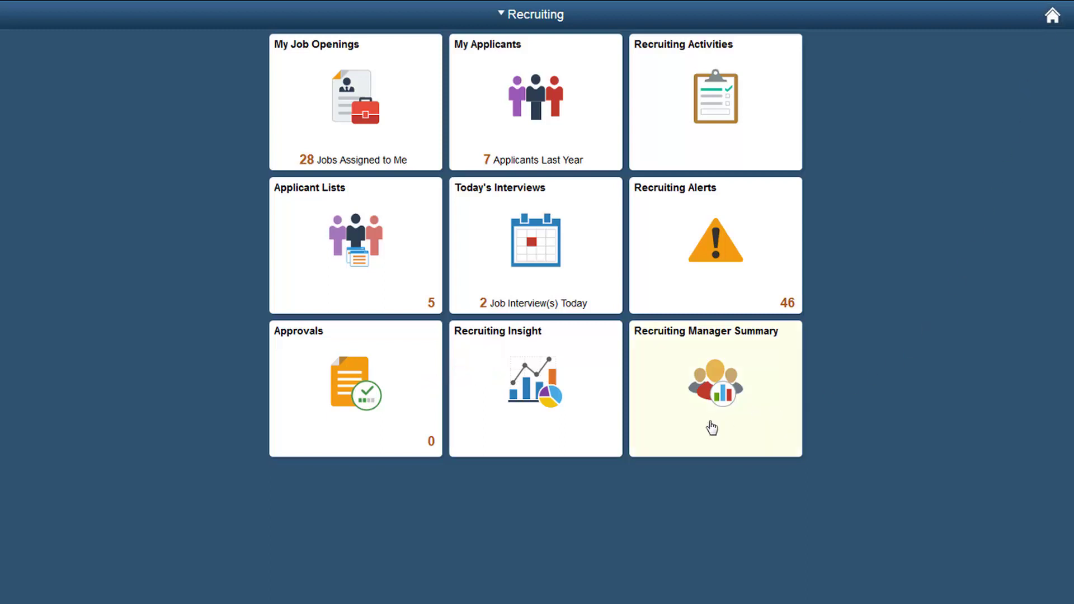
- View Recruiting Insight's Applicant Diversity overview with its Prompts panel expanded, then return home
click(595, 435)
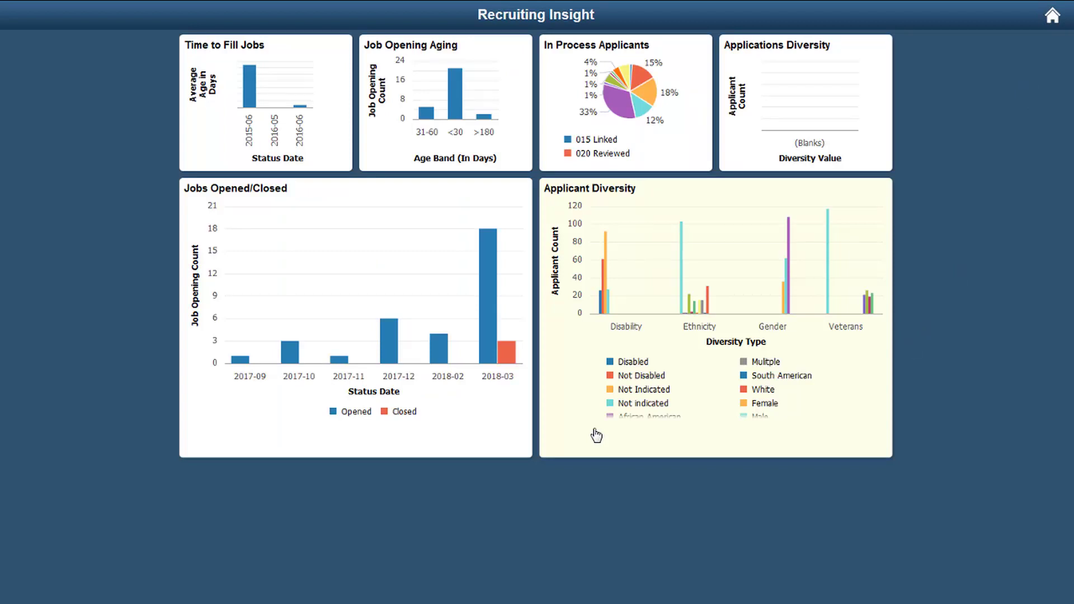
click(596, 436)
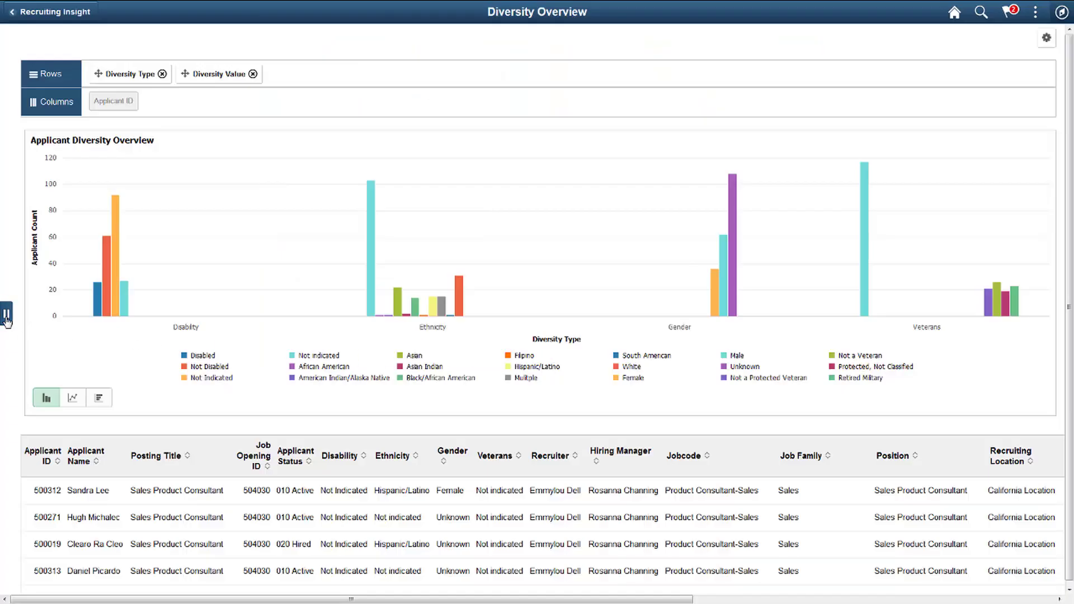
click(7, 317)
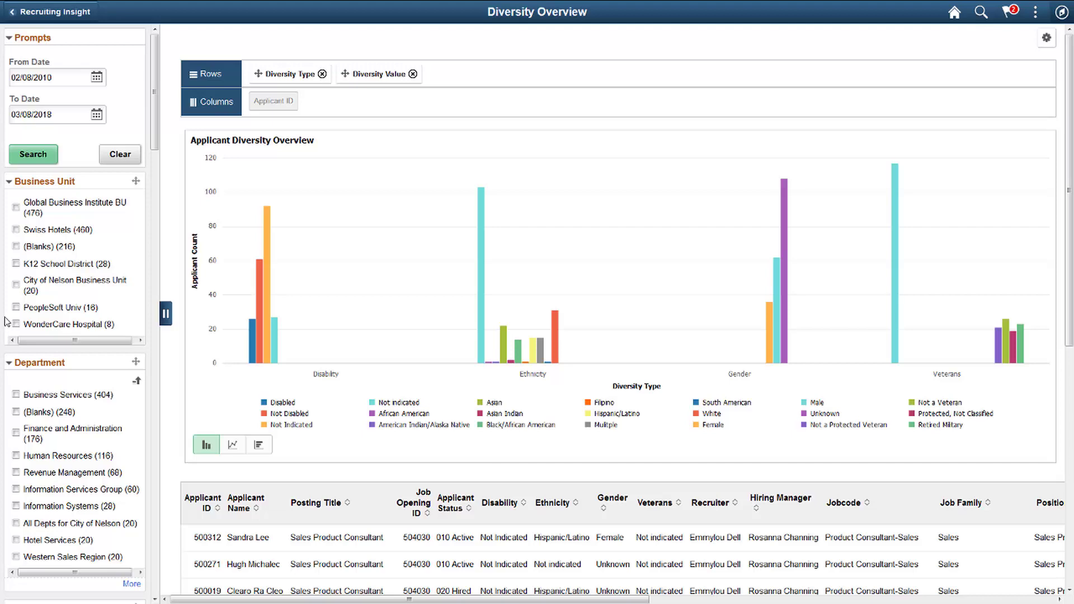
click(955, 14)
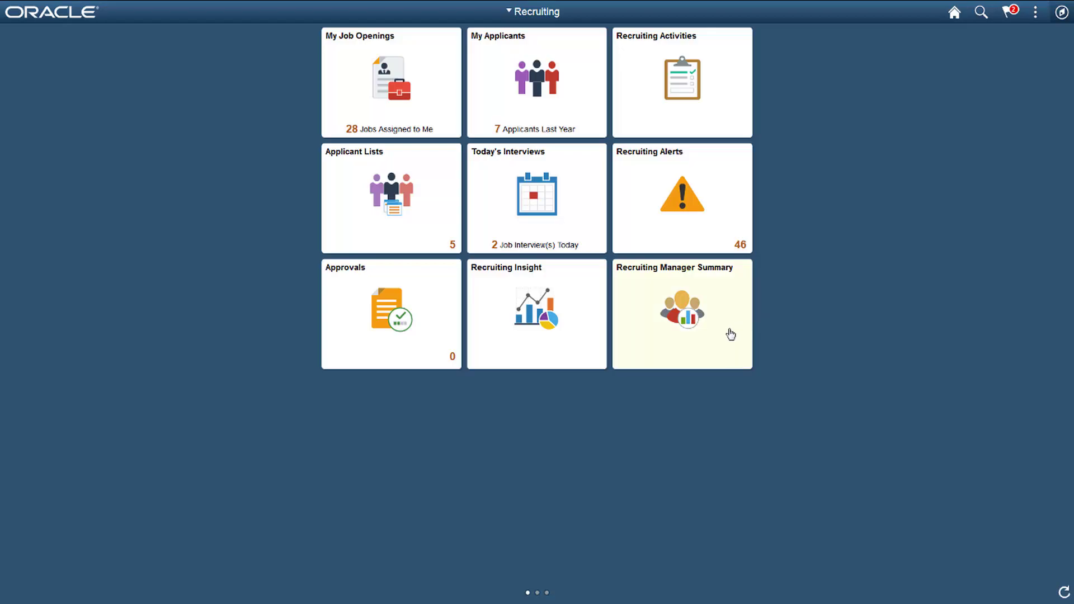
click(729, 335)
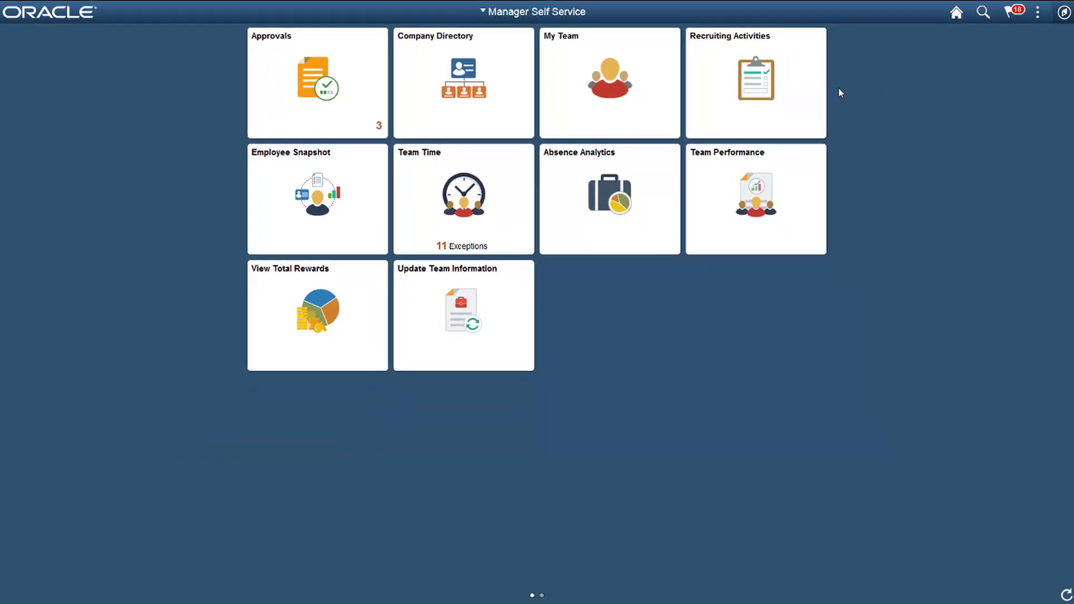
- Open the manager's Recruiting Activities (11 job openings) and the Search Job Openings criteria page
click(810, 93)
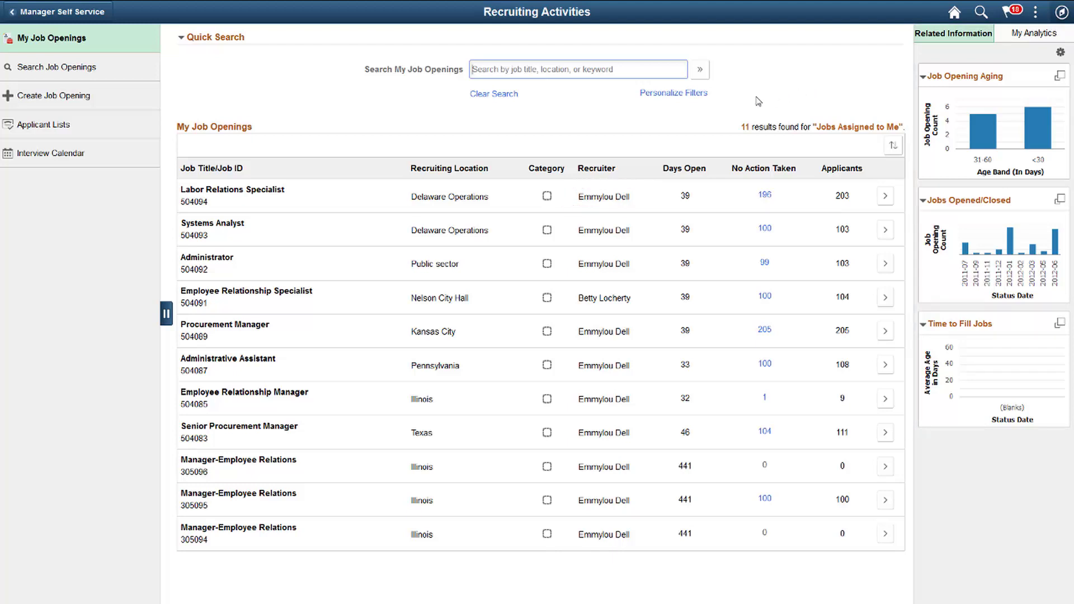
click(140, 71)
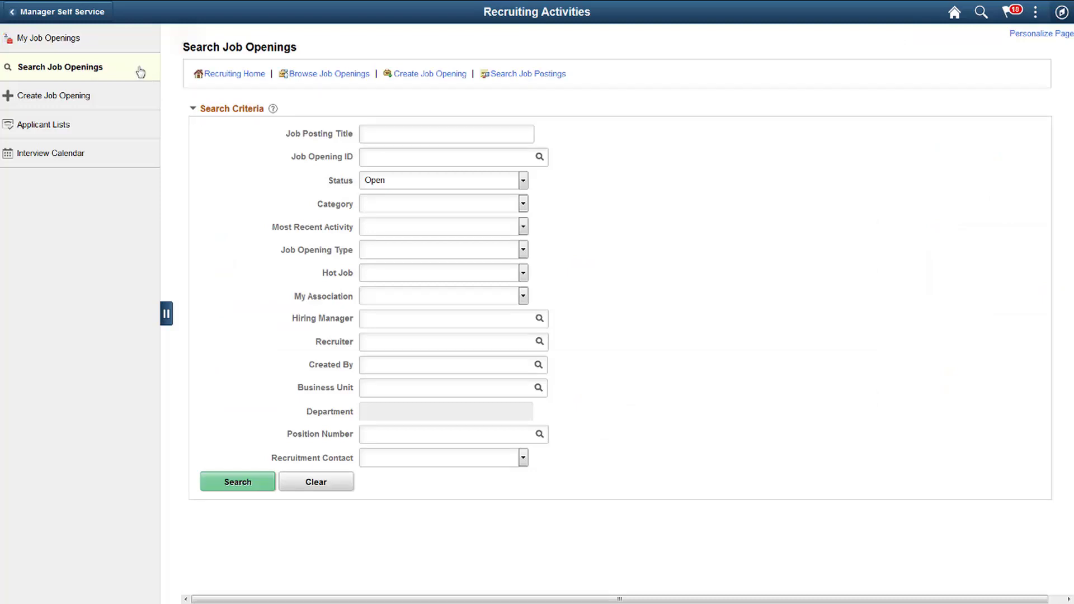
- Preview the Create Job Opening form, then view the Good Finance Candidates applicant list
click(136, 95)
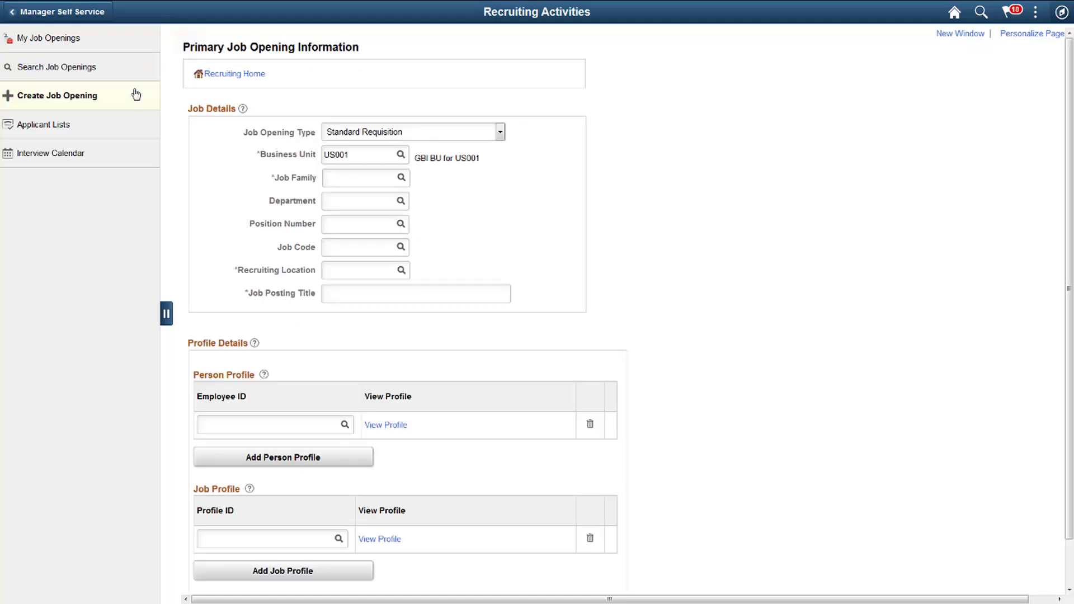
click(132, 125)
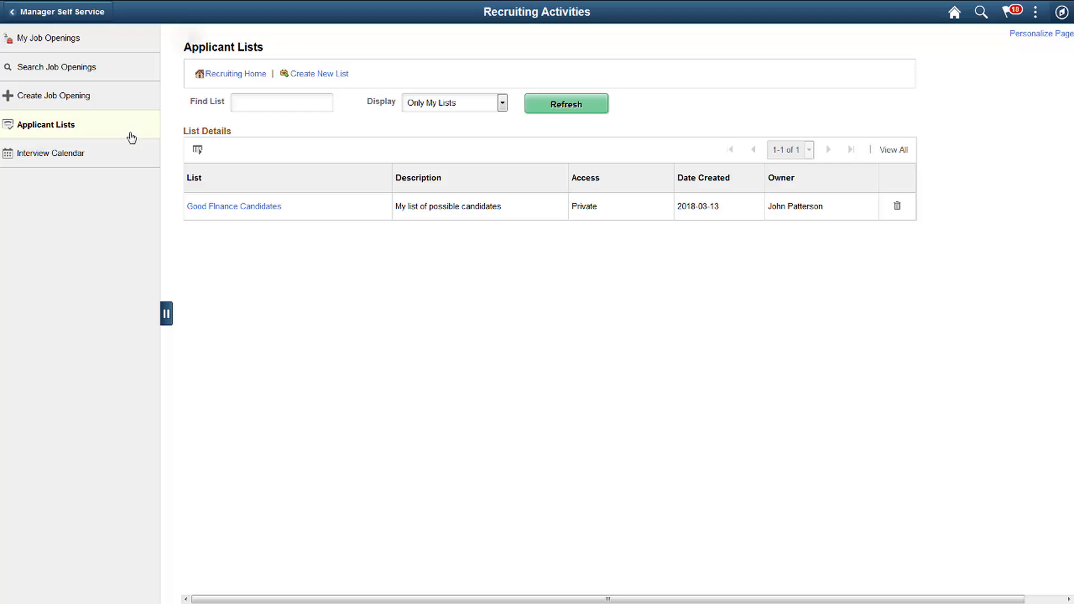
click(129, 152)
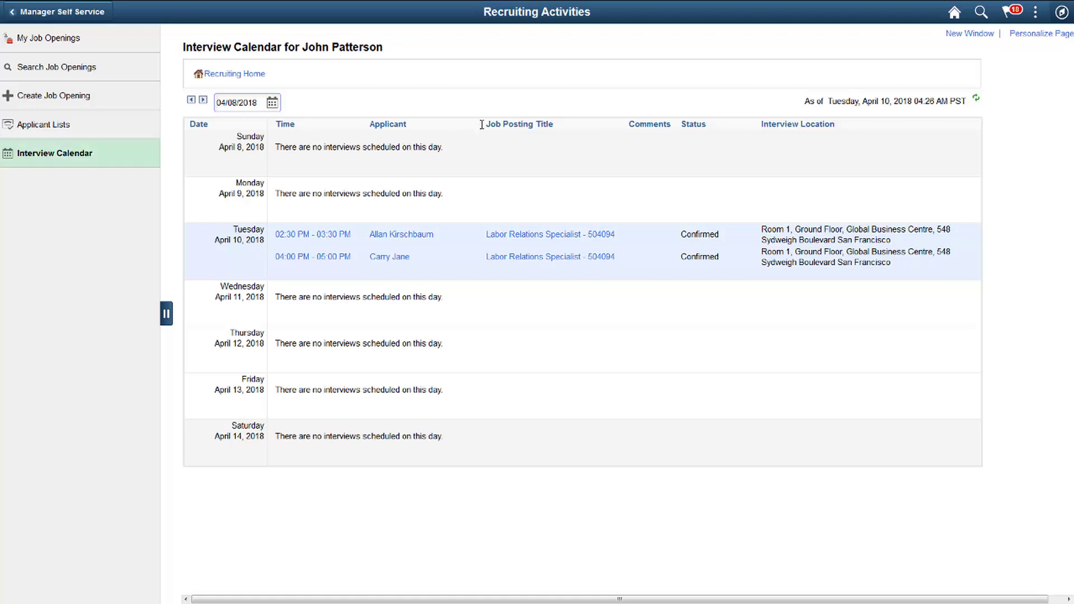
- Go back to the Manager Self Service homepage with its approvals and Team Time tiles
click(954, 13)
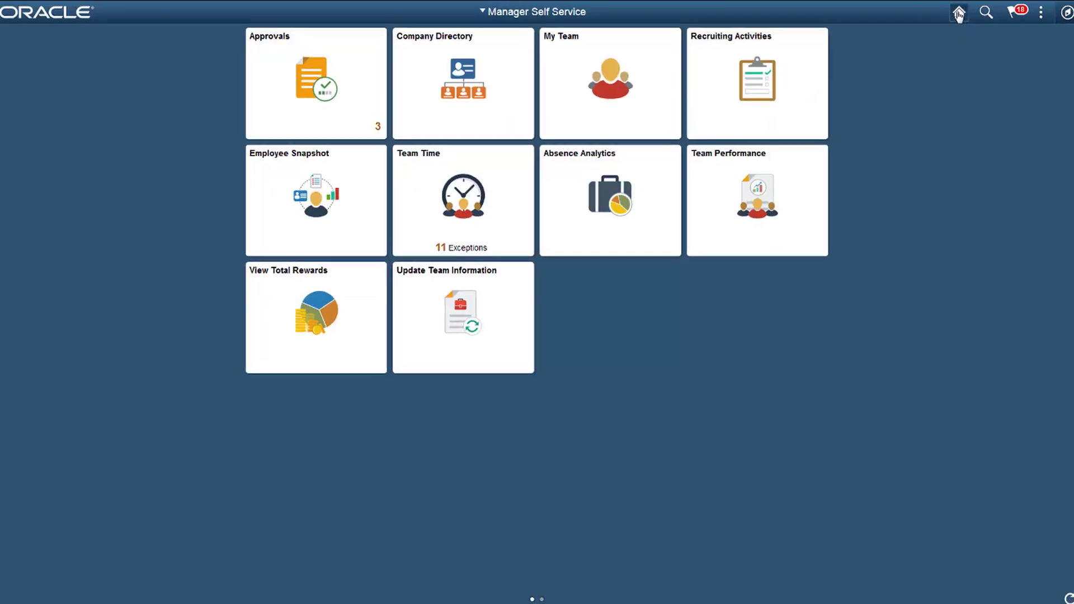